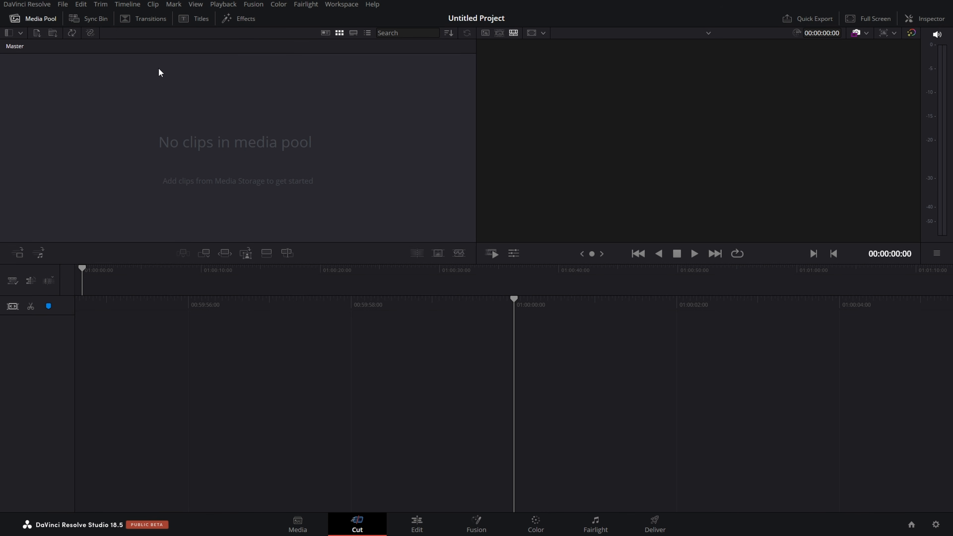
# Open the keyboard customization and search the commands for "full scre" to check the Full Screen Window shortcut.
pyautogui.click(44, 5)
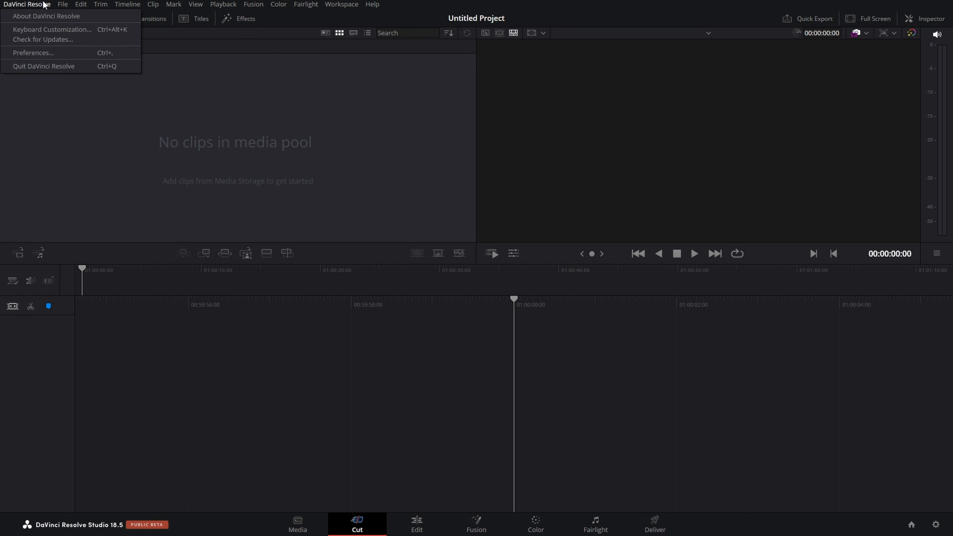
pyautogui.click(84, 29)
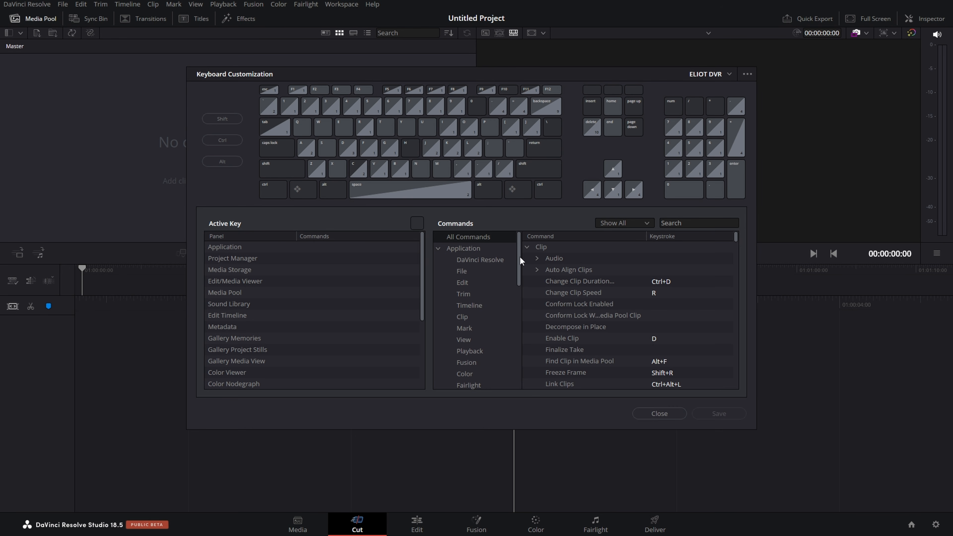
pyautogui.moveTo(520, 260); pyautogui.dragTo(518, 288)
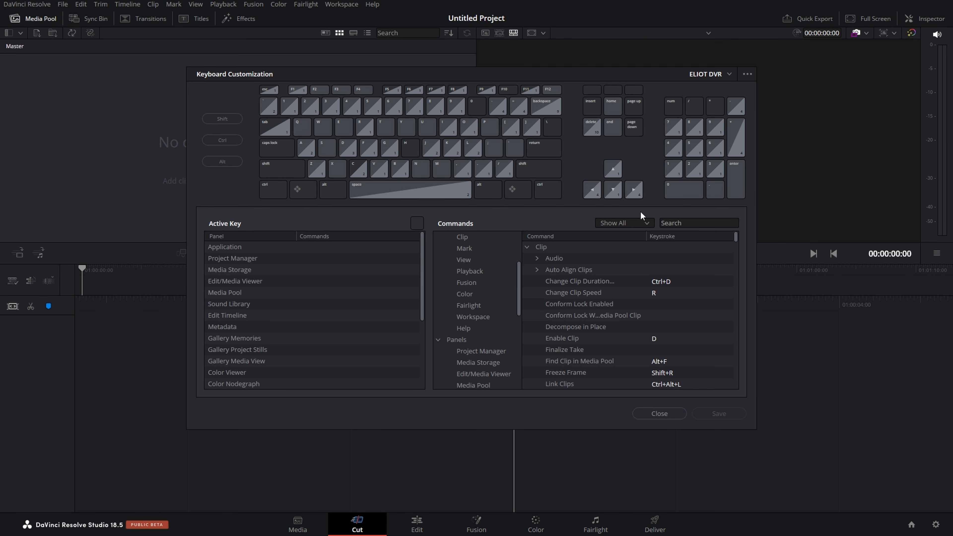
pyautogui.click(680, 221)
pyautogui.write('full scre')
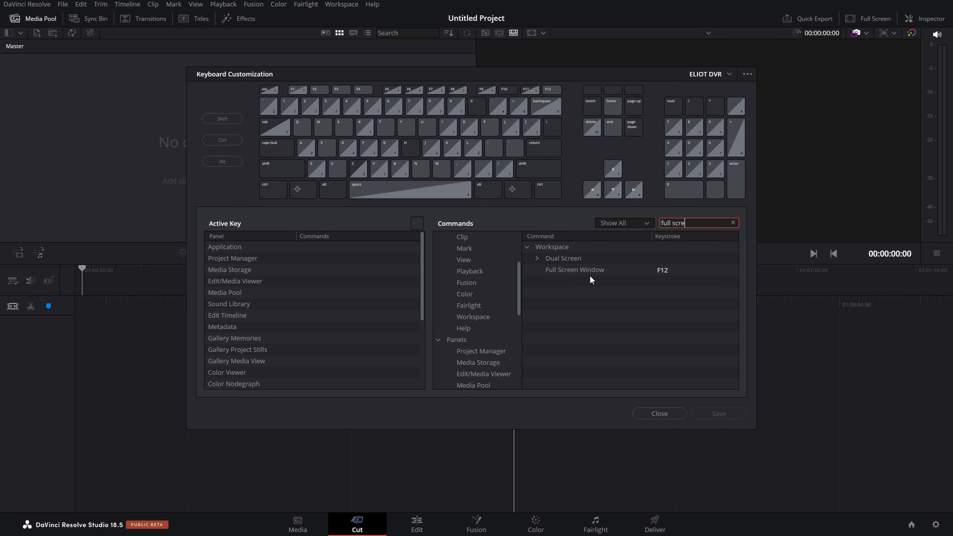
pyautogui.moveTo(663, 276)
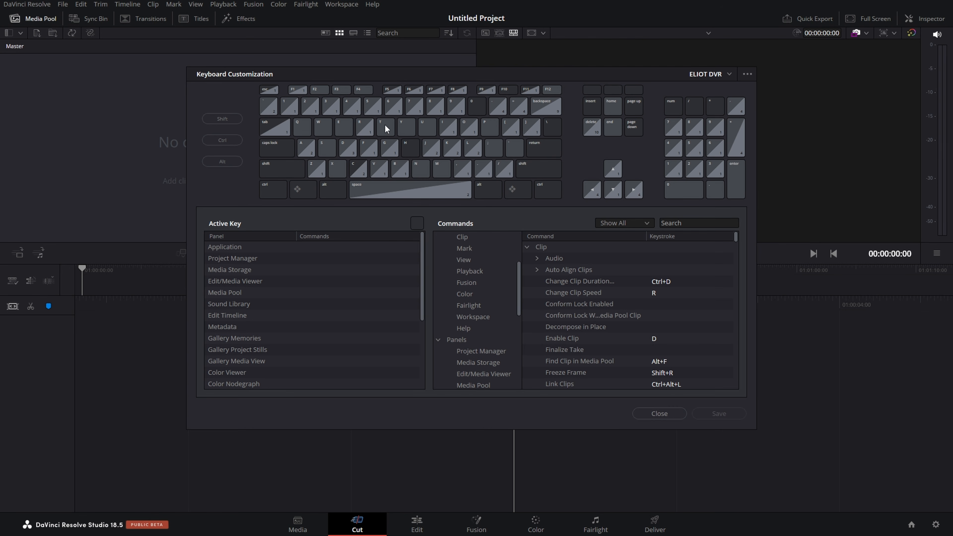
# Check which commands are assigned to individual keys on the virtual keyboard, including T, U and H.
pyautogui.click(386, 128)
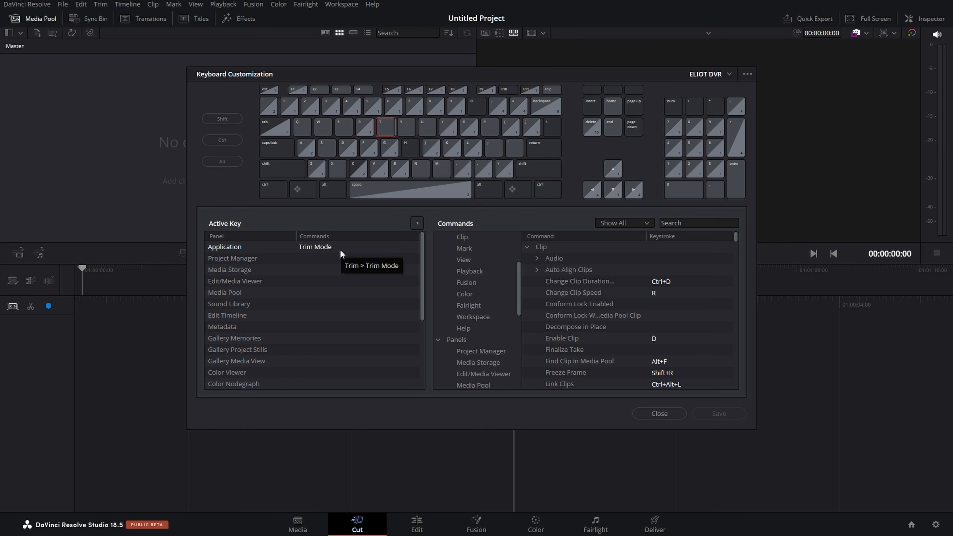
pyautogui.click(406, 126)
pyautogui.click(422, 125)
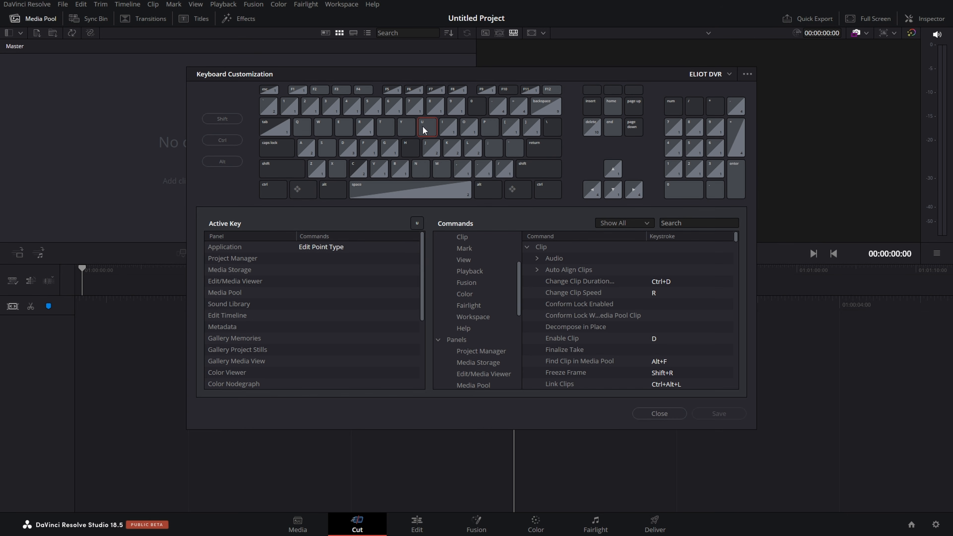
pyautogui.click(430, 125)
pyautogui.hotkey('alt', 'v')
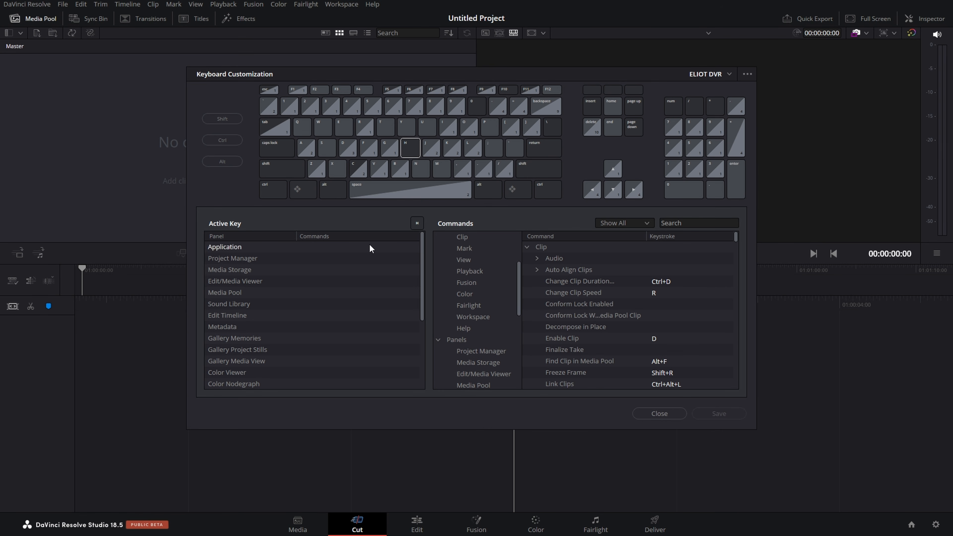
pyautogui.scroll(-3, 343, 302)
pyautogui.scroll(3, 345, 308)
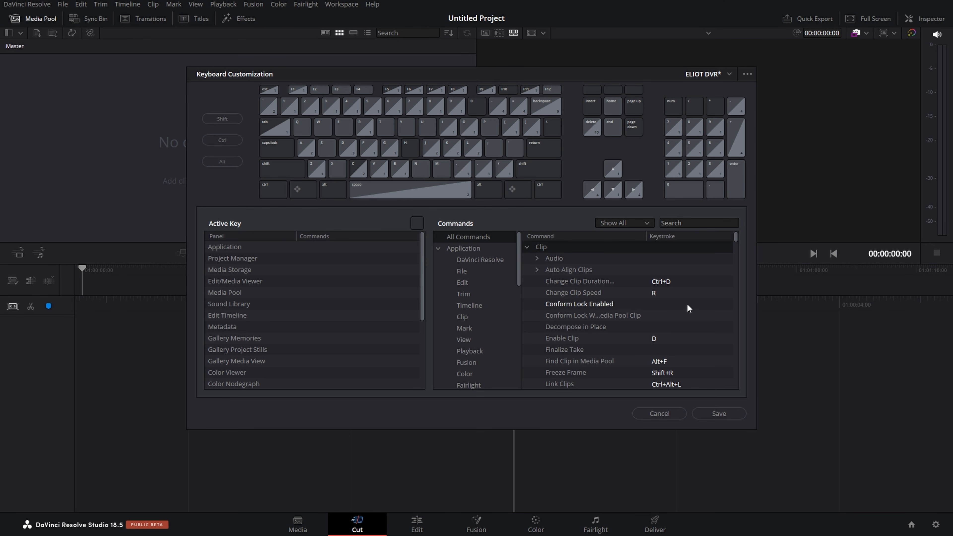
# Try H and B as shortcuts for the Decompose in Place command, removing H and cancelling the B assignment.
pyautogui.click(660, 328)
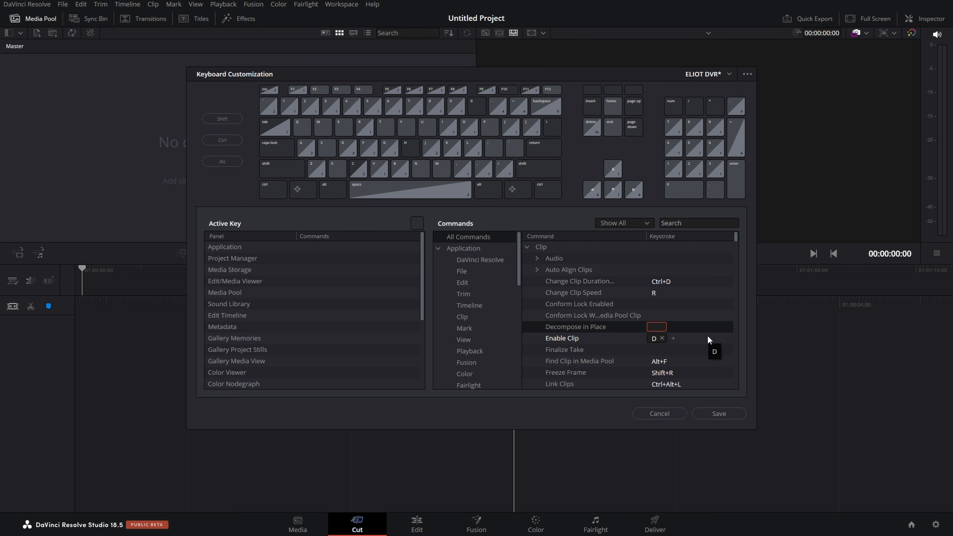
pyautogui.press('h')
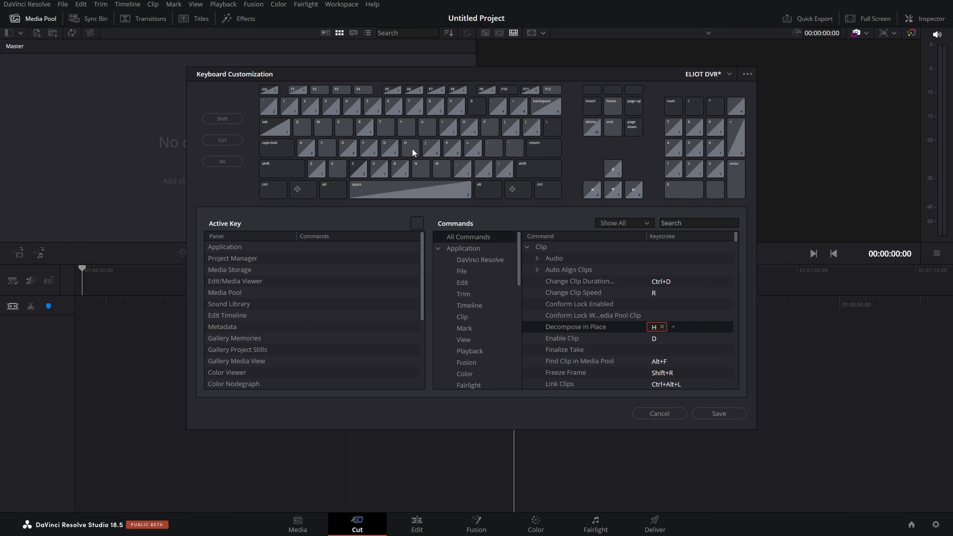
pyautogui.click(662, 327)
pyautogui.press('b')
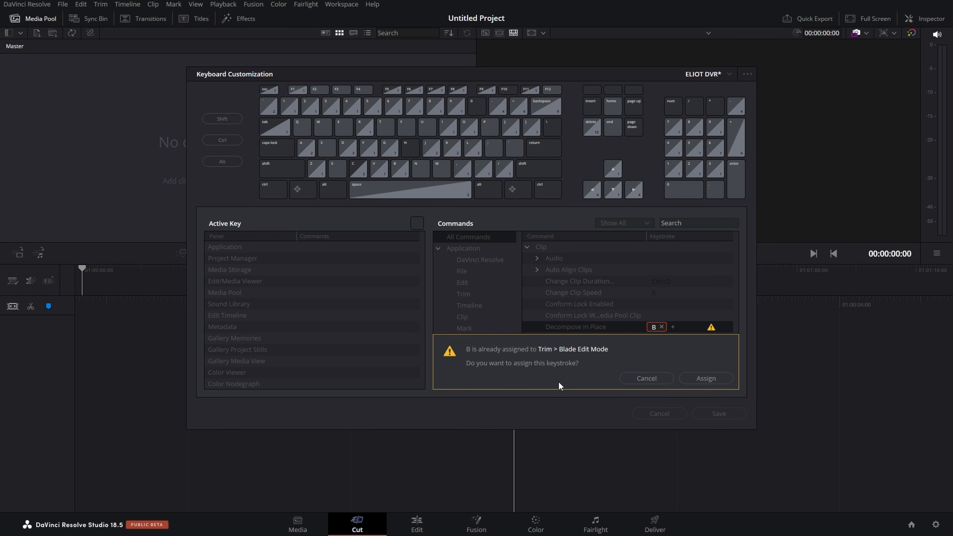
pyautogui.click(644, 378)
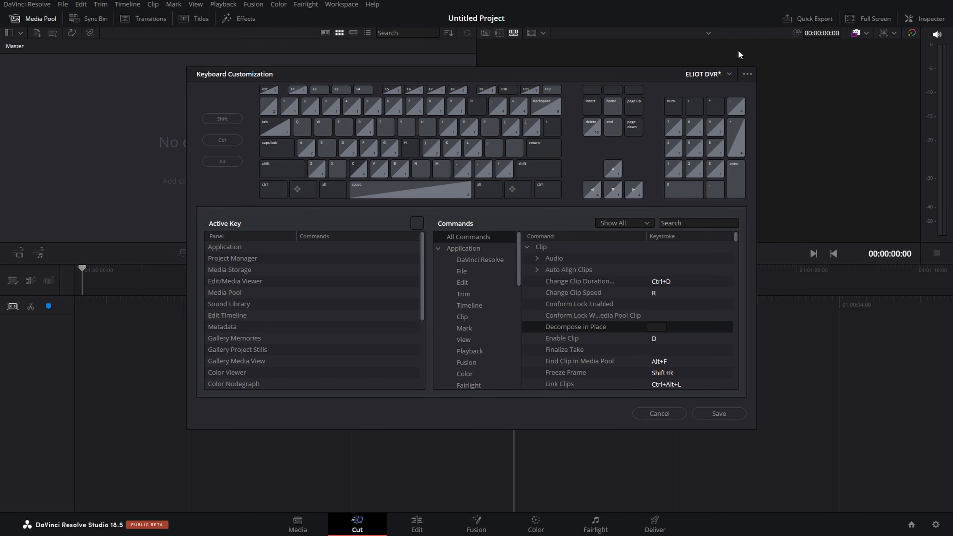
pyautogui.click(728, 75)
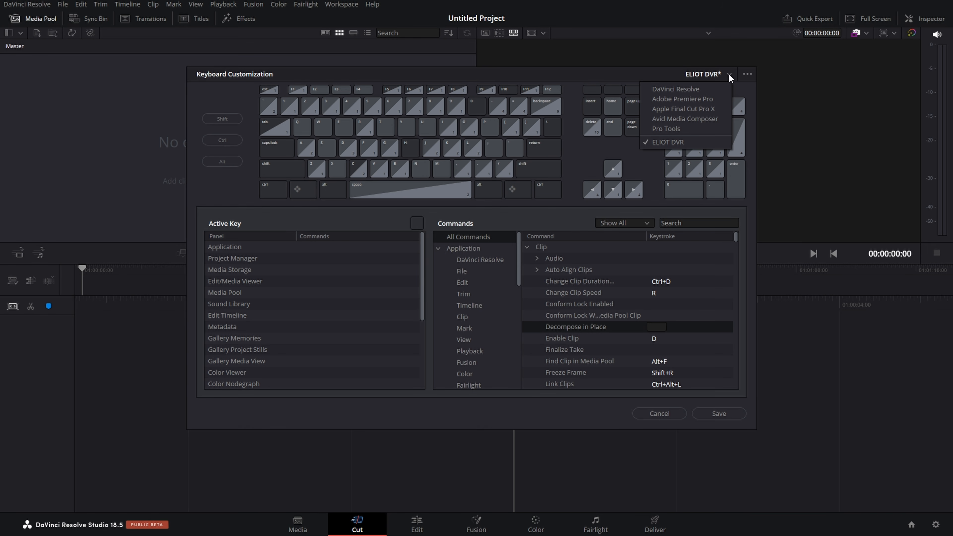
pyautogui.click(747, 75)
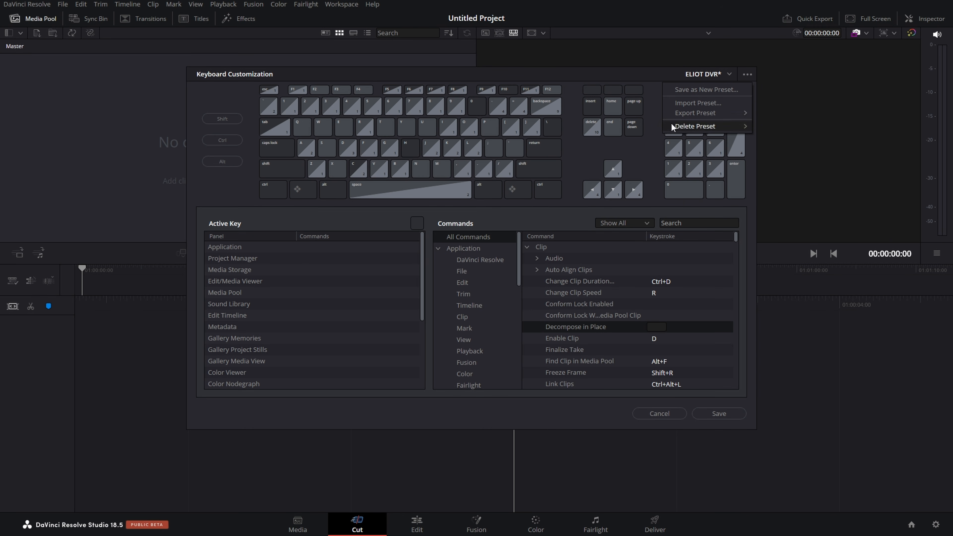
pyautogui.click(691, 89)
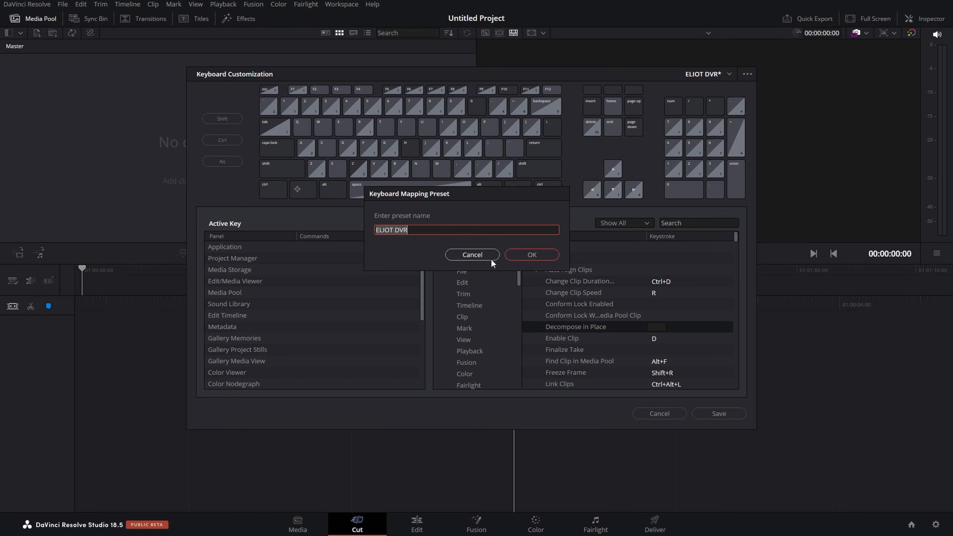
pyautogui.click(484, 257)
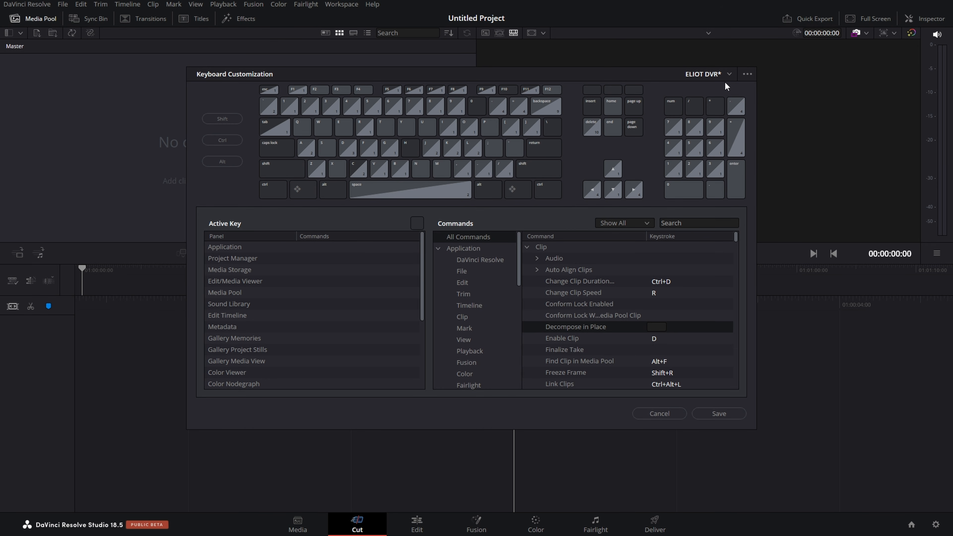
# Reselect the custom keyboard preset and export it as a .txt keyboard shortcut file to Desktop 3.
pyautogui.click(728, 74)
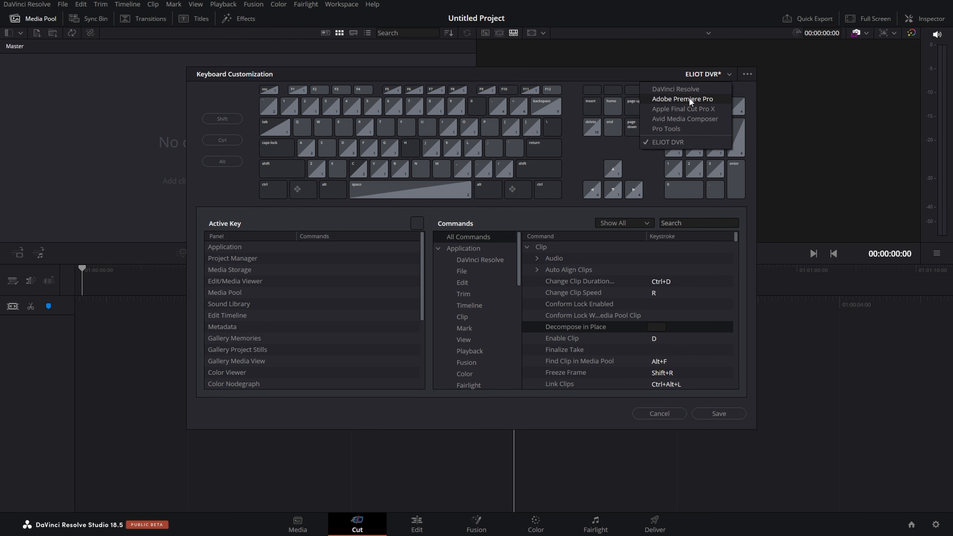
pyautogui.click(665, 142)
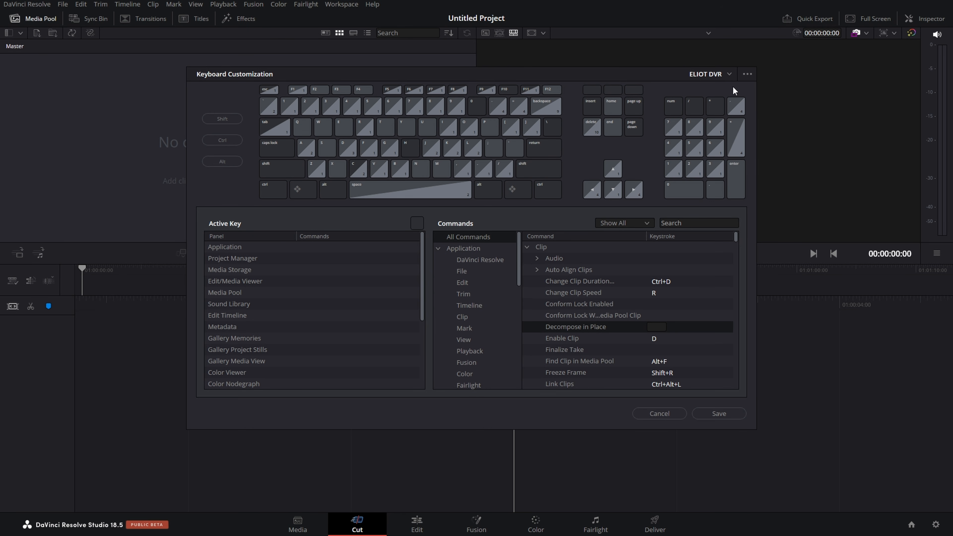
pyautogui.click(746, 74)
pyautogui.moveTo(723, 115)
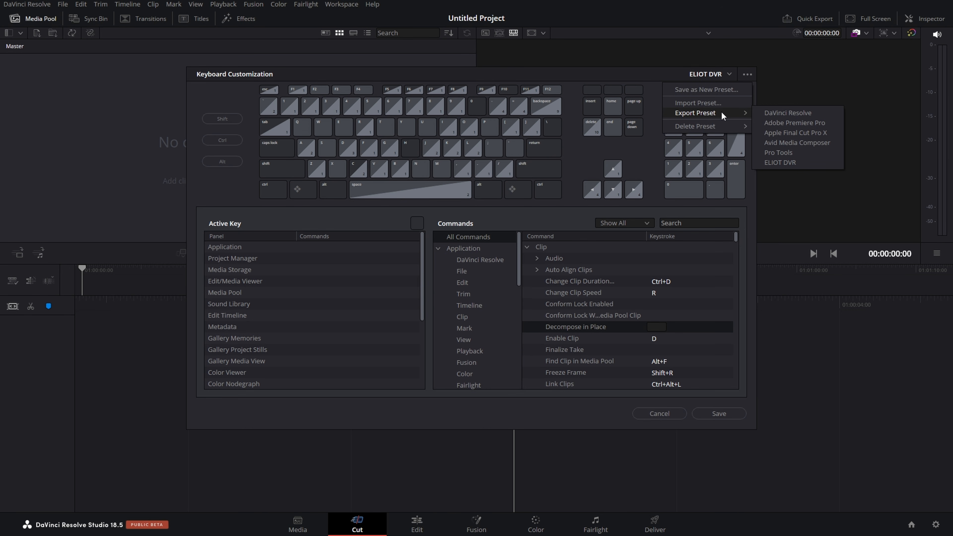
pyautogui.click(789, 161)
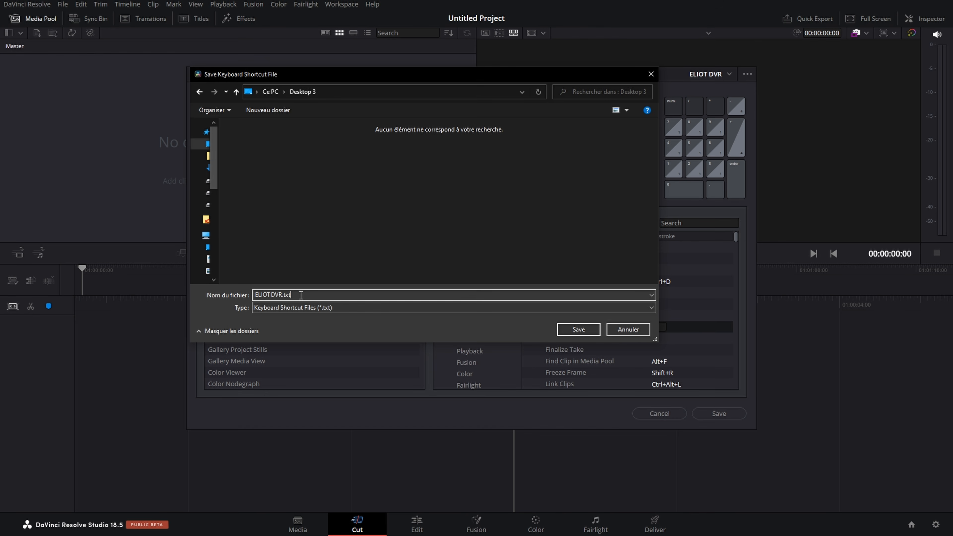
pyautogui.press('Return')
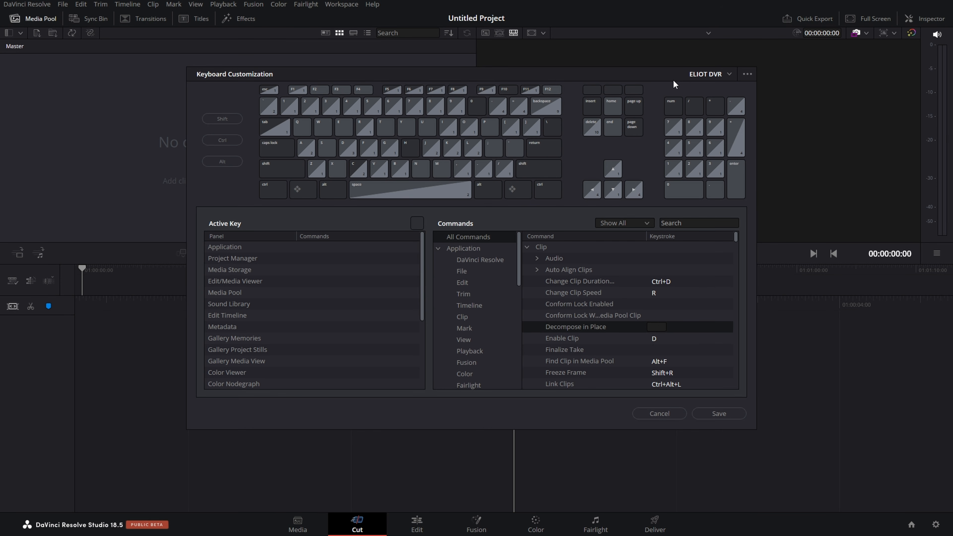
# Dismiss the preset options and close the keyboard customization window.
pyautogui.click(747, 75)
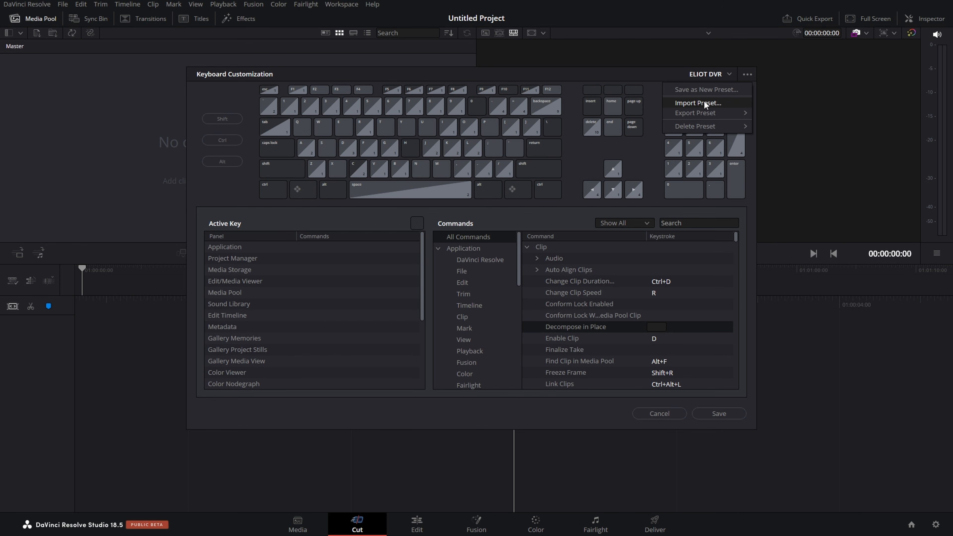
pyautogui.click(656, 90)
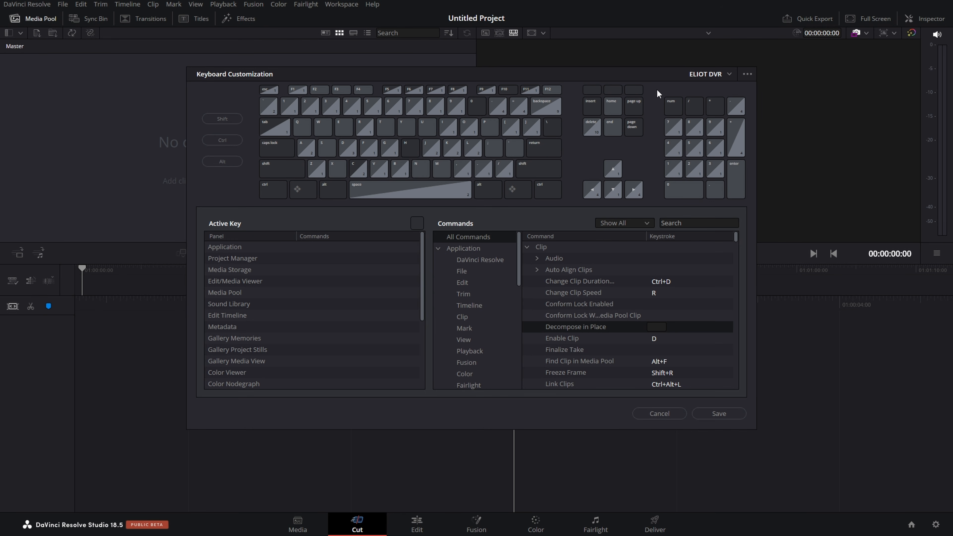
pyautogui.press('Escape')
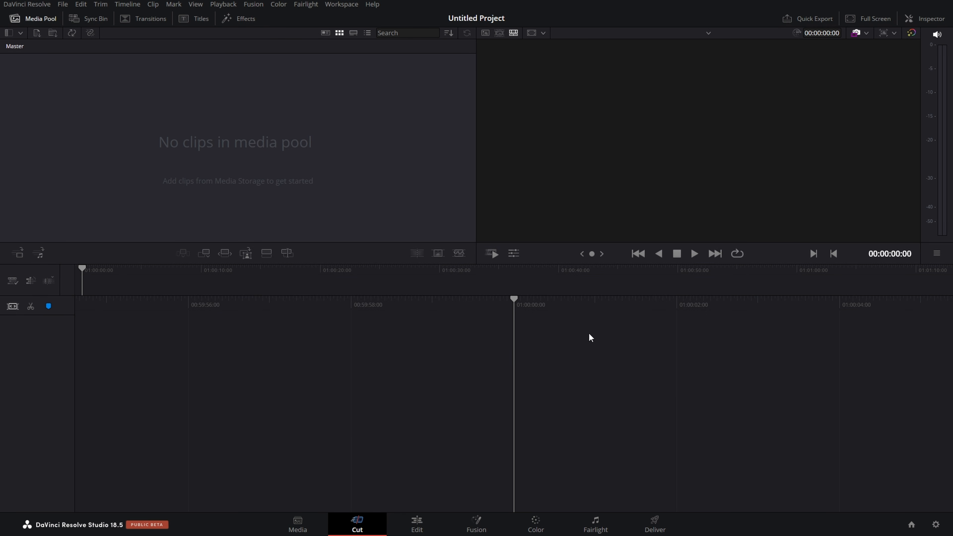
# Open the application preferences.
pyautogui.click(28, 4)
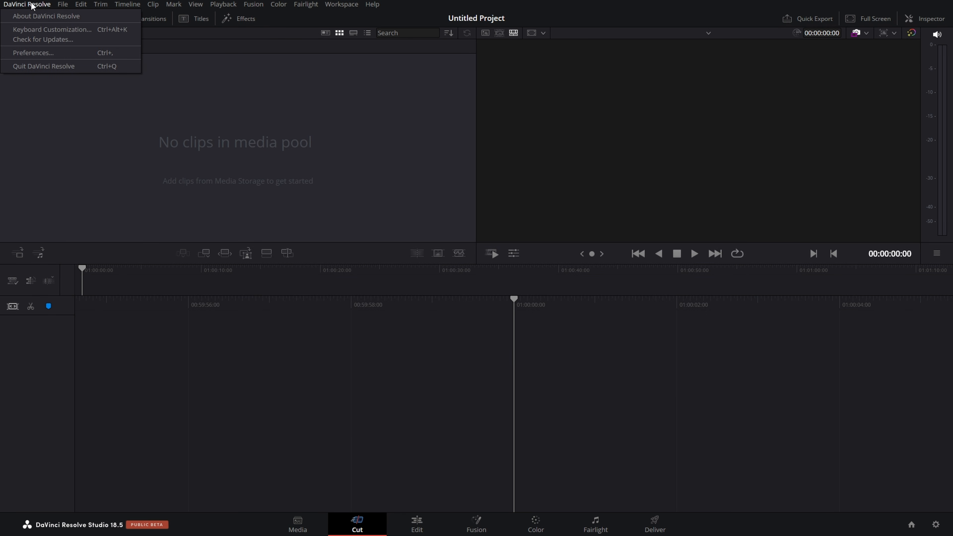
pyautogui.click(37, 52)
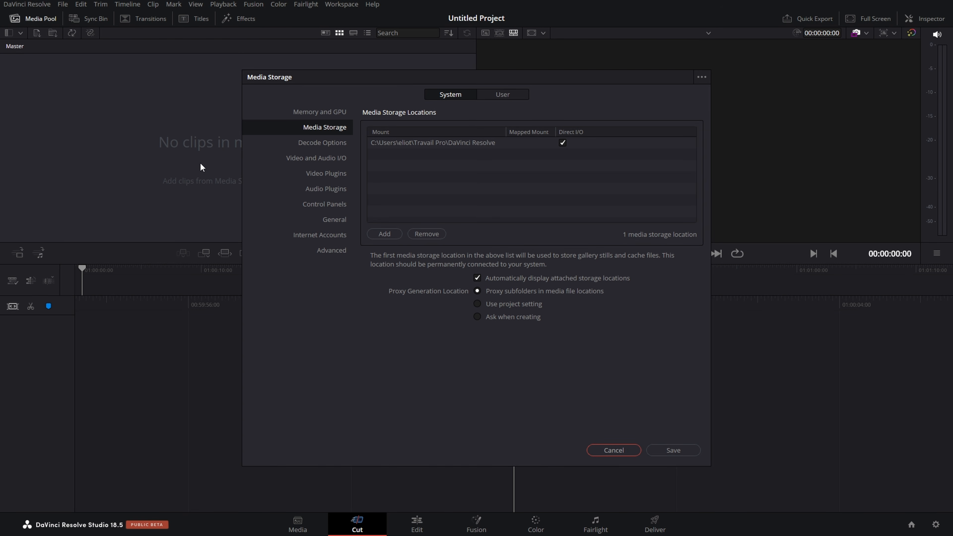